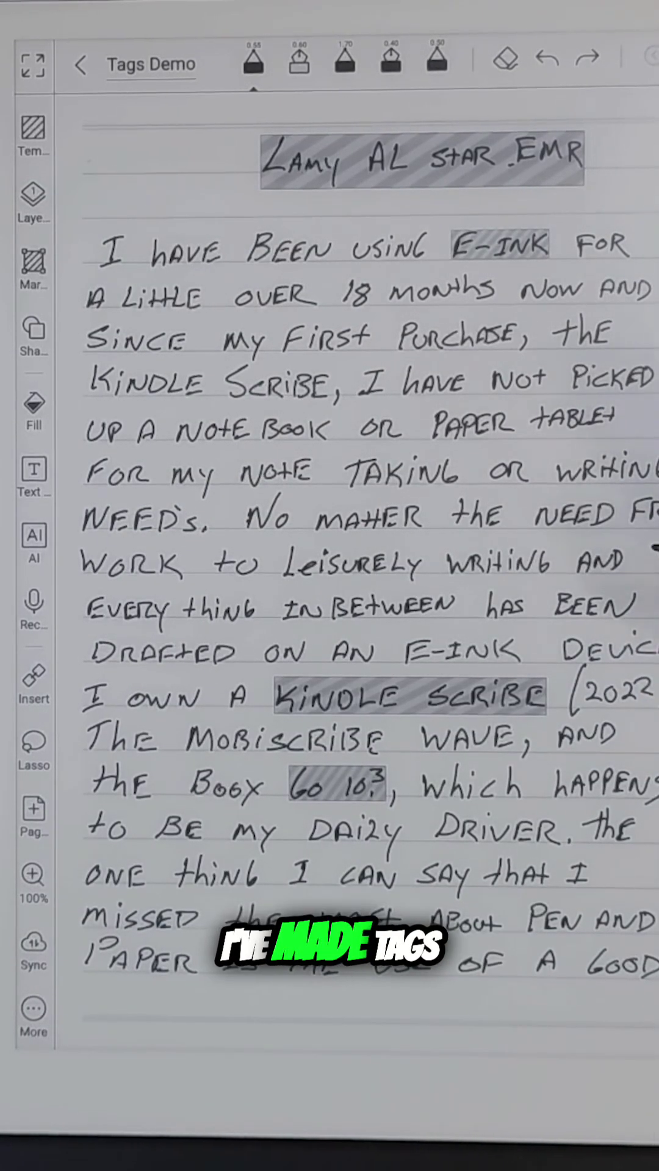
{"action": "scroll", "coordinate": [365, 549], "scroll_direction": "down", "scroll_amount": 10}
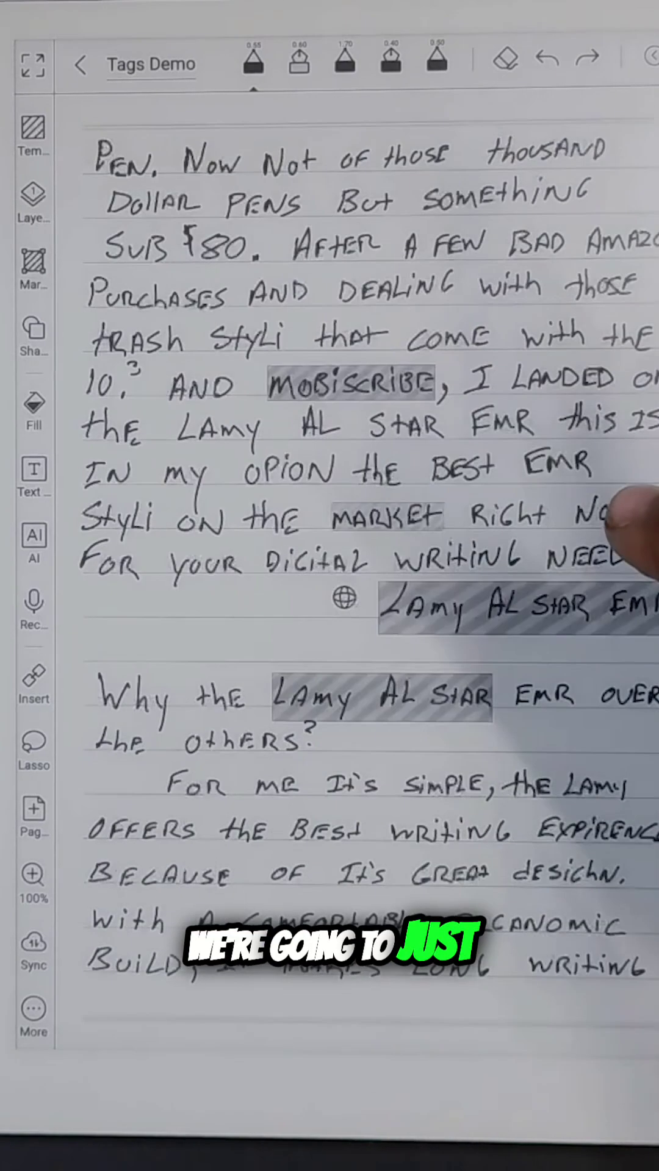
{"action": "scroll", "coordinate": [367, 549], "scroll_direction": "down", "scroll_amount": 10}
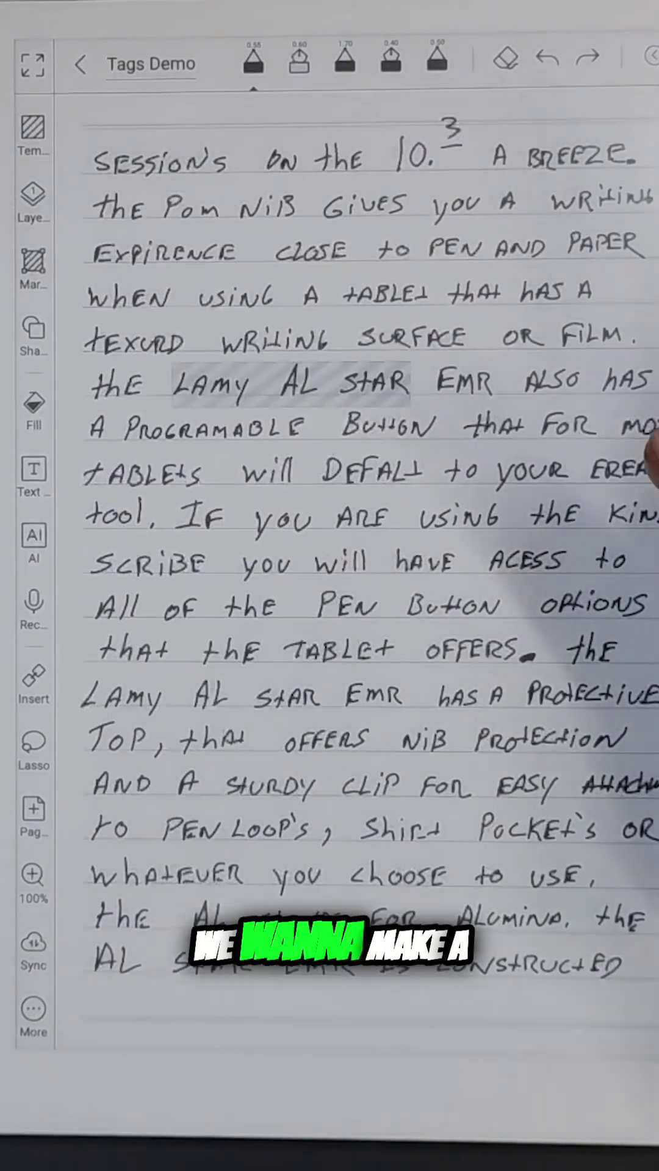
{"action": "scroll", "coordinate": [367, 549], "scroll_direction": "down", "scroll_amount": 10}
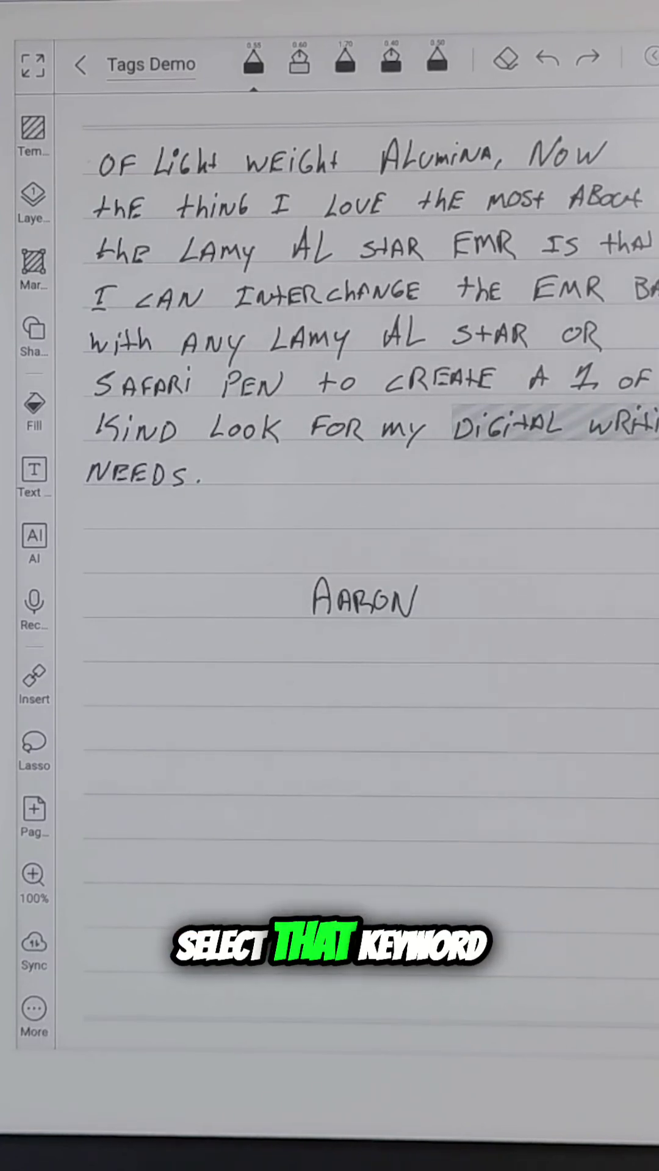
Lasso-circle the handwritten word 'Aaron' to select it
{"action": "left_click_drag", "start_coordinate": [417, 560], "coordinate": [428, 566]}
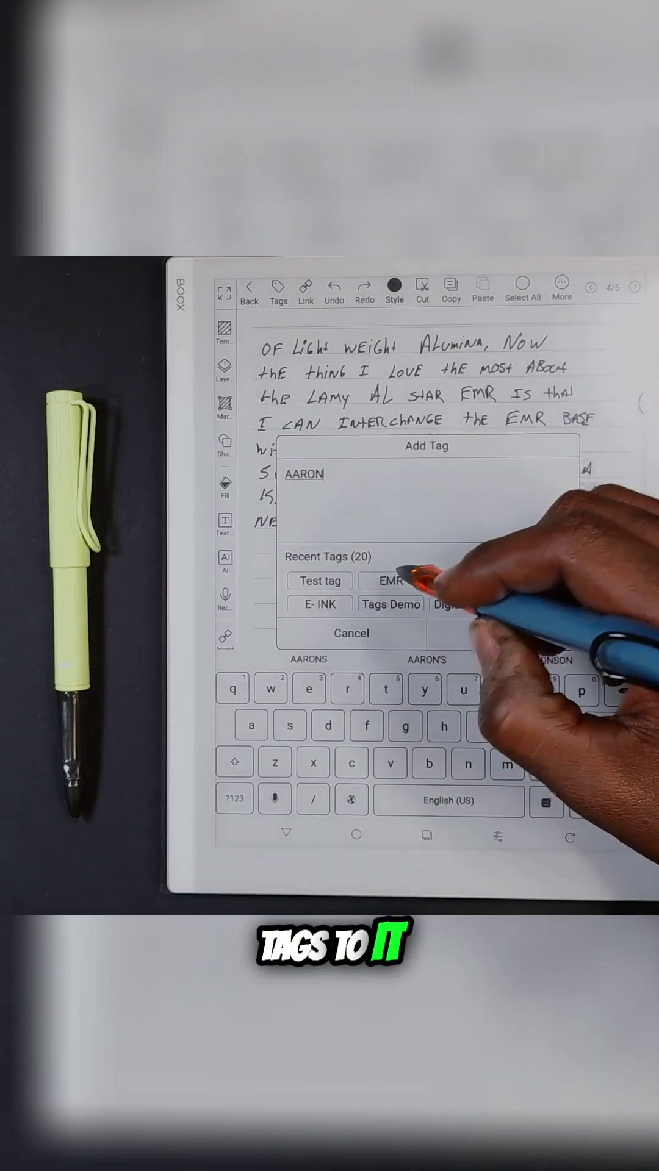
Add the recent tags Test tag, EMR and Tags Demo alongside AARON, then confirm
{"action": "left_click", "coordinate": [322, 581]}
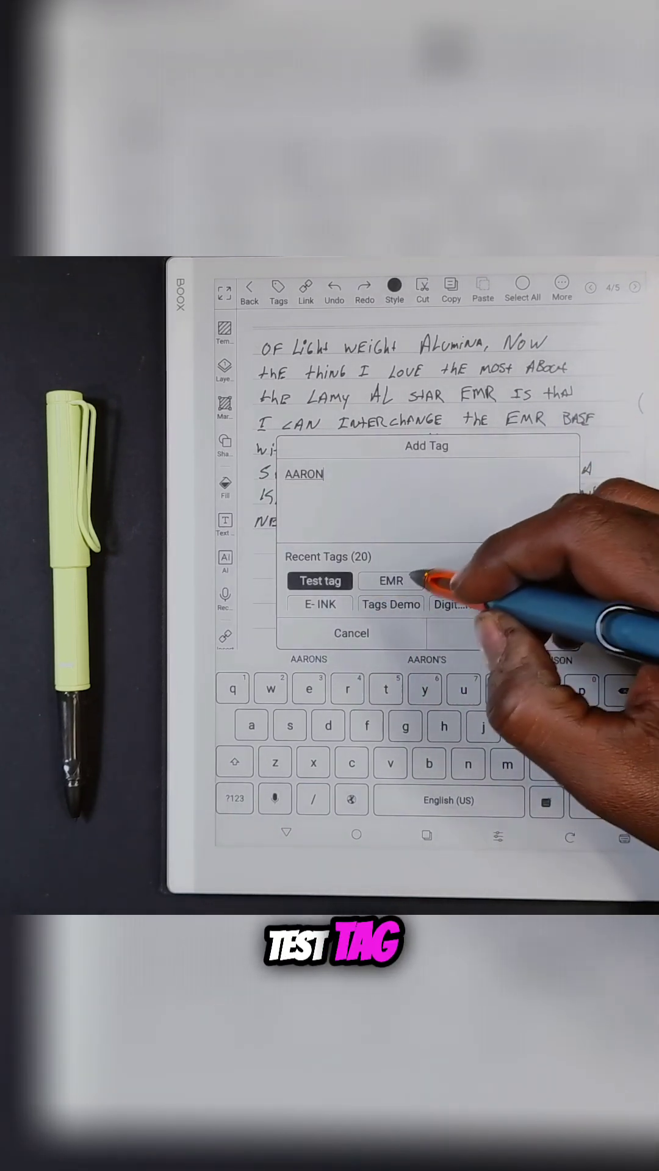
{"action": "left_click", "coordinate": [394, 581]}
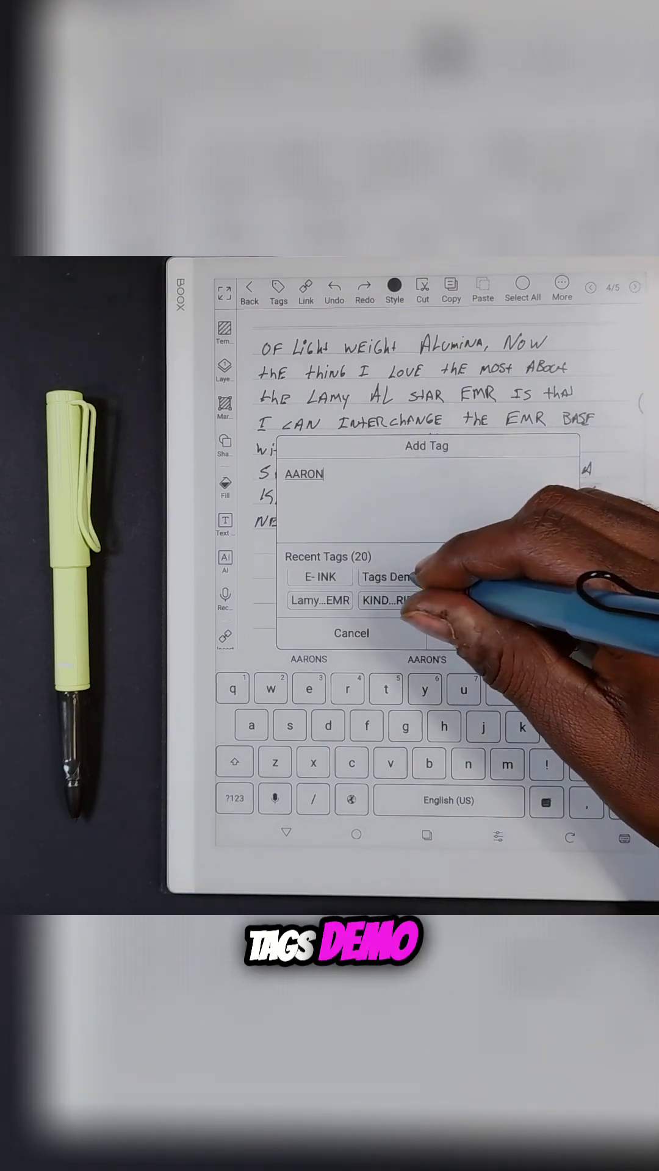
{"action": "left_click", "coordinate": [411, 576]}
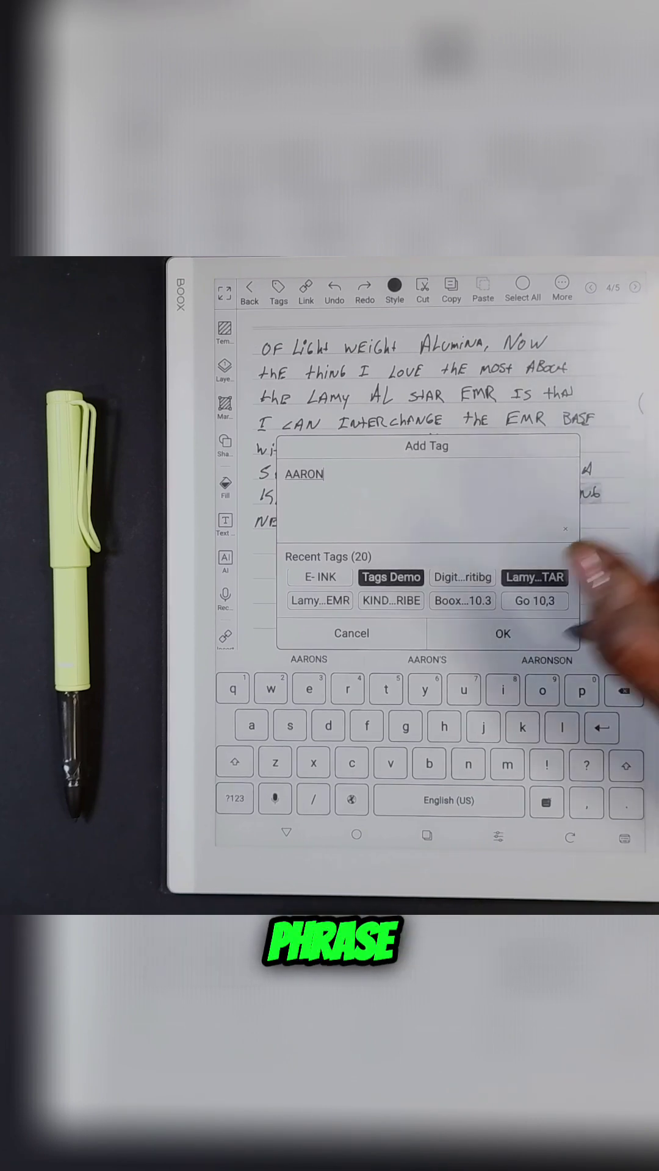
{"action": "left_click", "coordinate": [502, 633]}
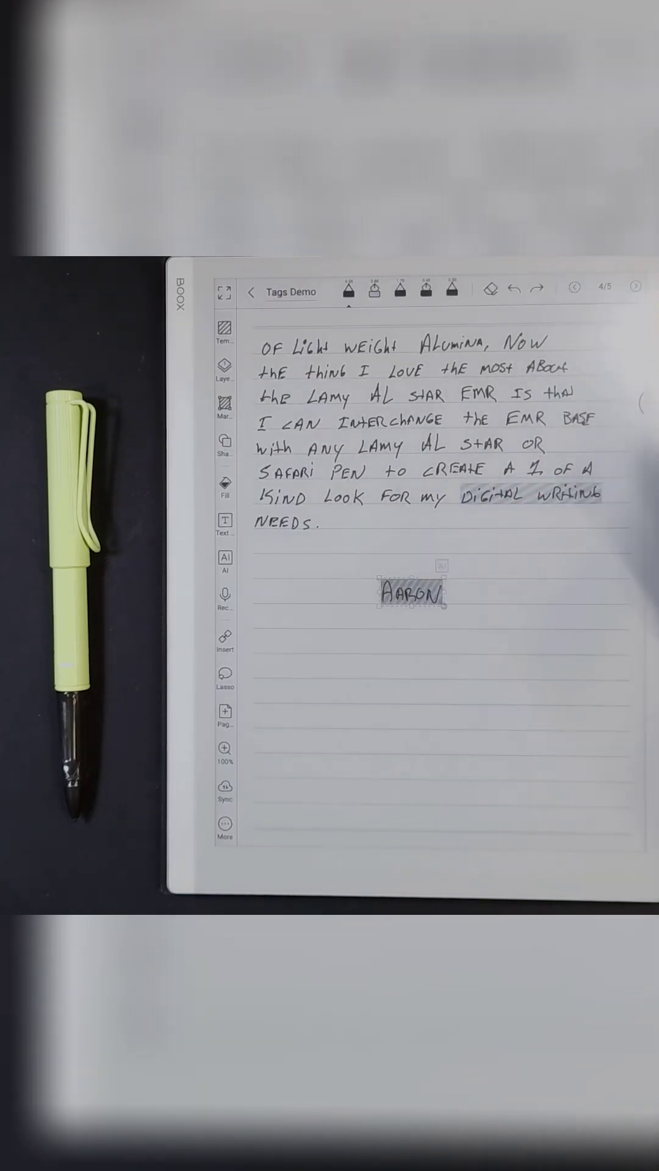